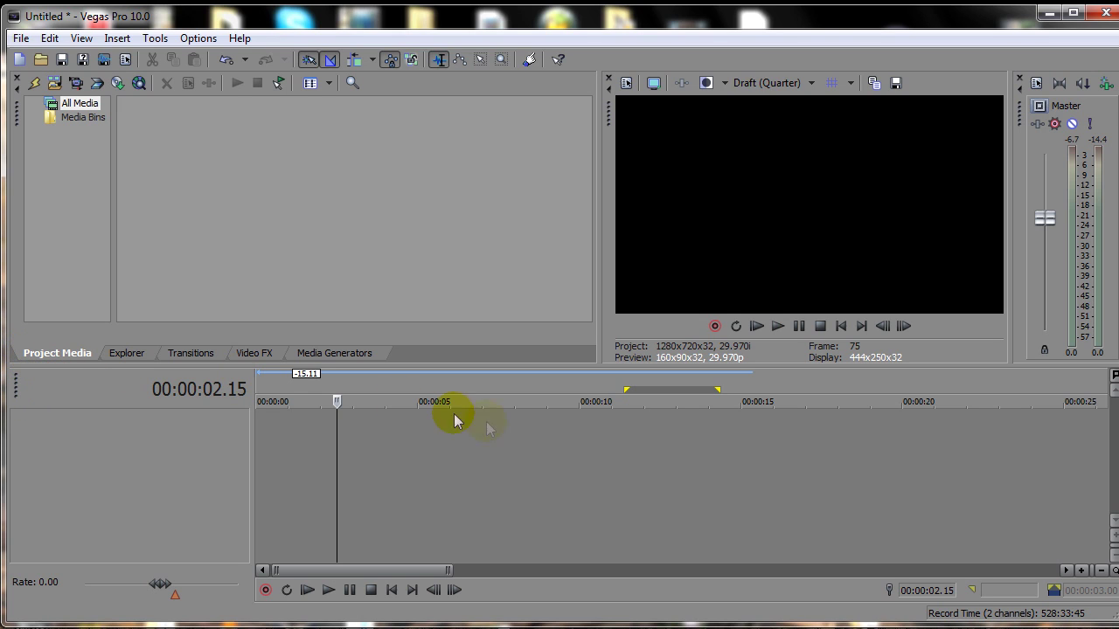
Step: Import the fireworks compilation mp4, place it on the timeline, and split it at two points
left_click_drag(168, 14, 289, 182)
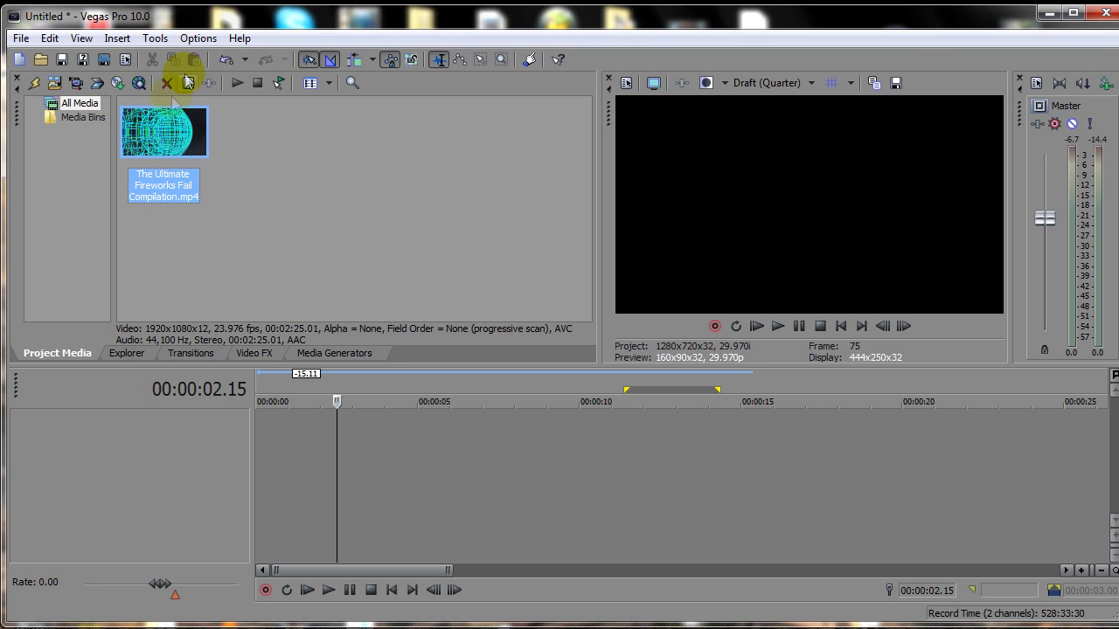
left_click_drag(163, 131, 634, 418)
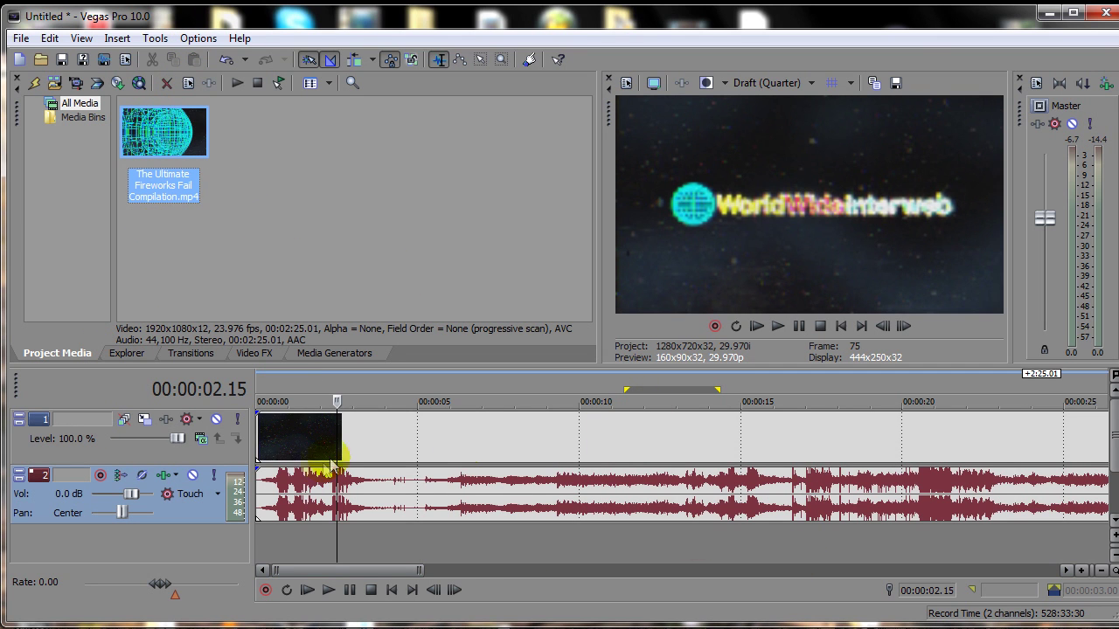
left_click(387, 438)
key("s")
left_click(564, 430)
key("s")
Step: Delete the unwanted first piece and slide the remaining pieces together at the timeline start
left_click(302, 445)
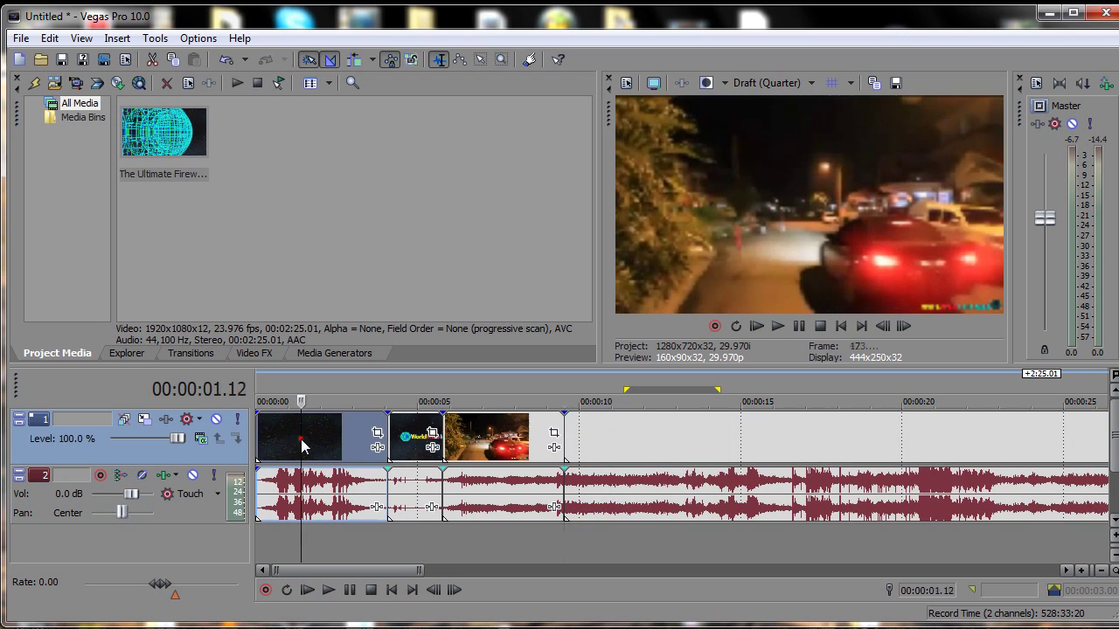
key("Delete")
left_click_drag(422, 441, 290, 441)
left_click_drag(488, 444, 358, 450)
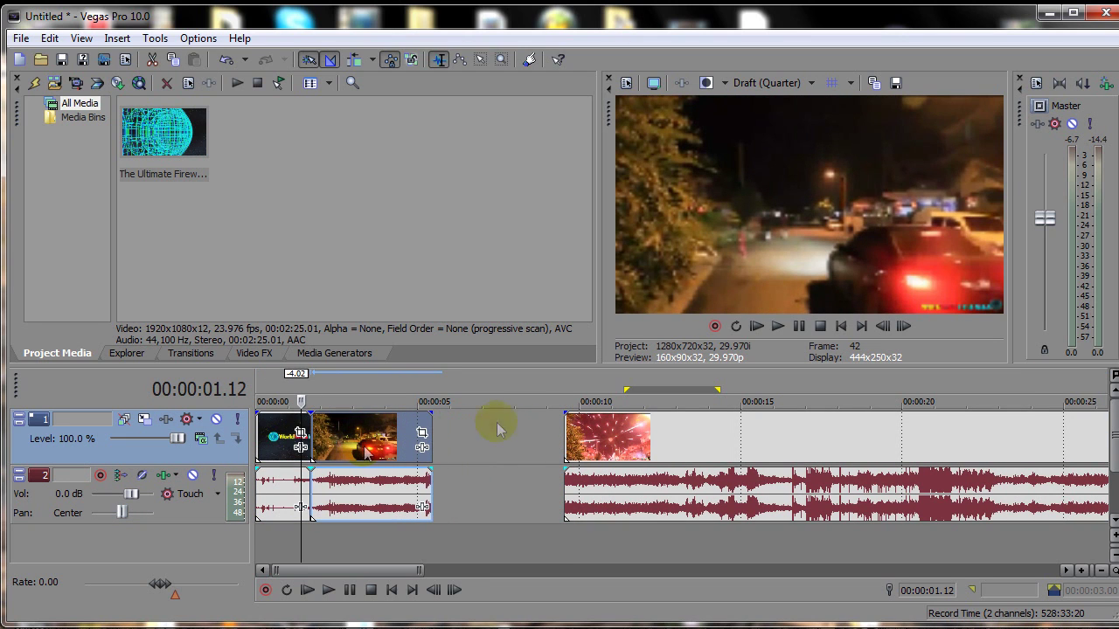
Step: Delete the fireworks piece, then undo to restore it after the car clip
left_click(597, 422)
key("Delete")
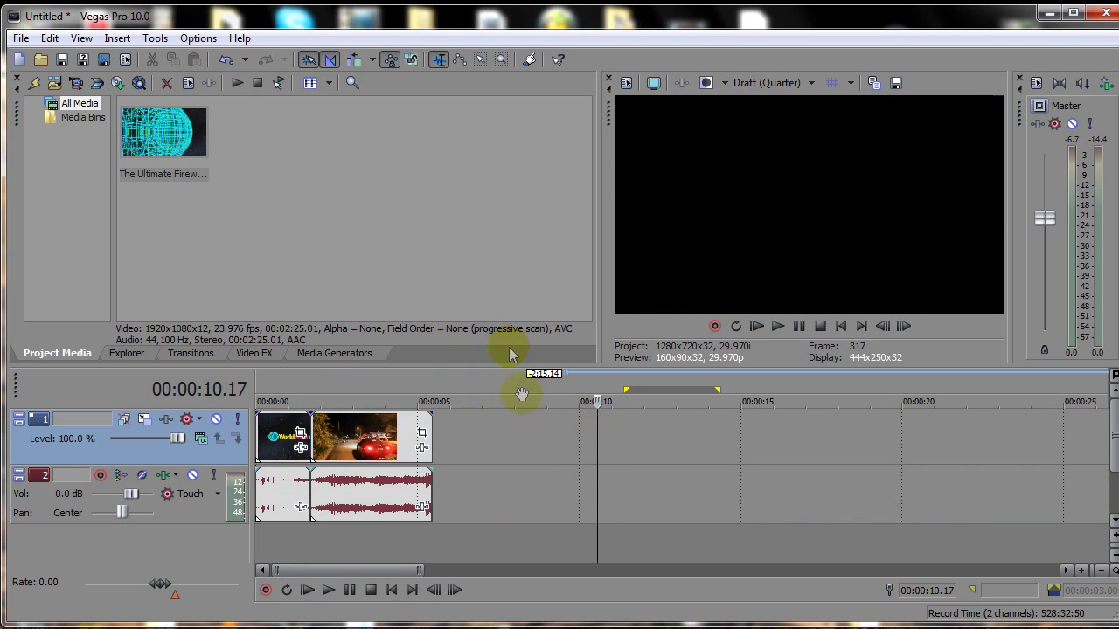
left_click(259, 428)
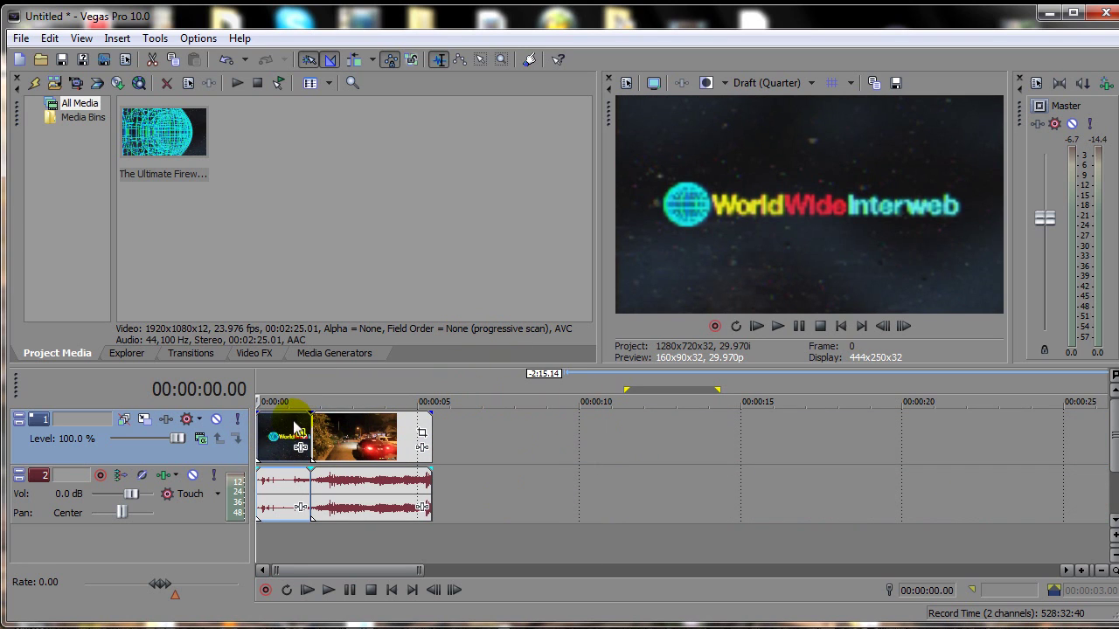
left_click(263, 421)
key("ctrl+z")
scroll(264, 420, "up", 2)
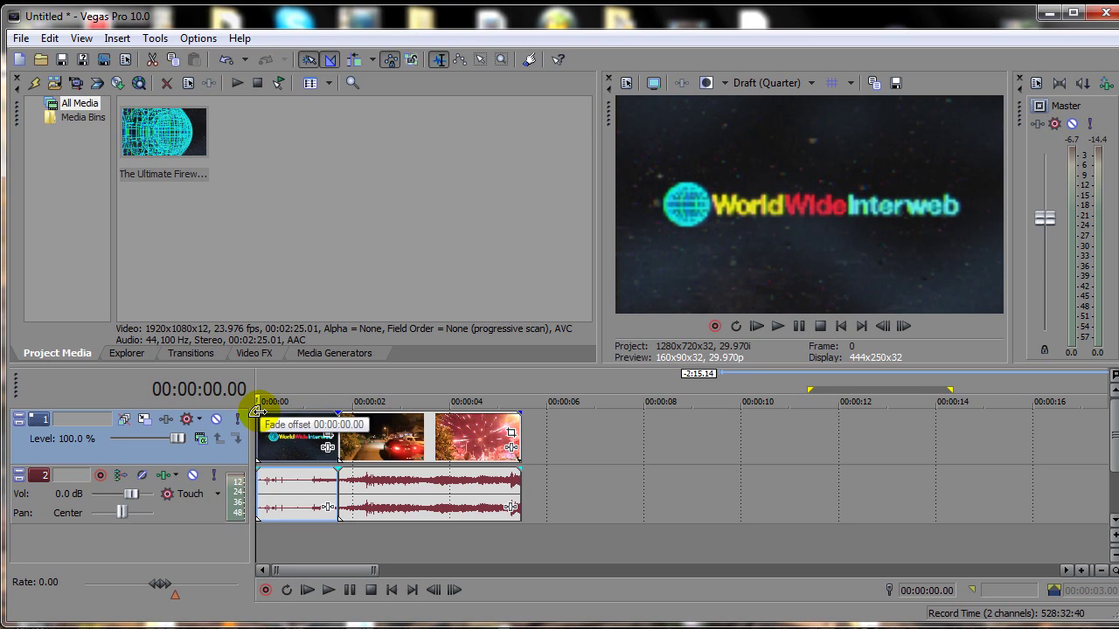
Step: Try fade-ins and fade-outs on the first clip's video and audio, remove the video fade-out, then show Transitions
left_click_drag(258, 410, 284, 413)
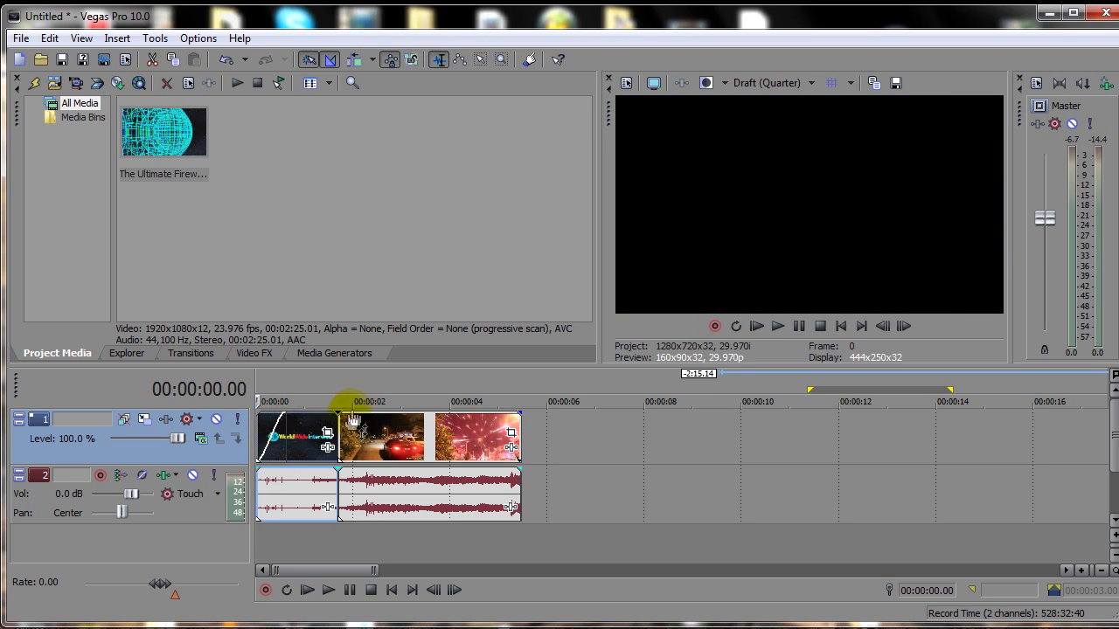
mouse_move(340, 416)
left_mouse_down()
mouse_move(308, 423)
mouse_move(317, 420)
left_mouse_up()
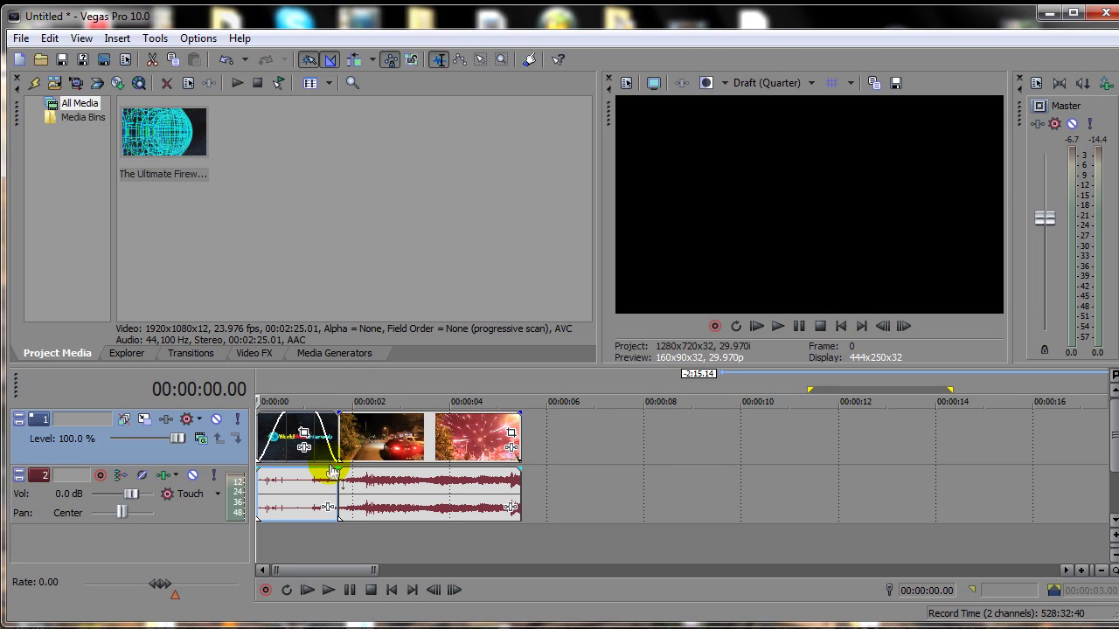
left_click_drag(339, 469, 314, 471)
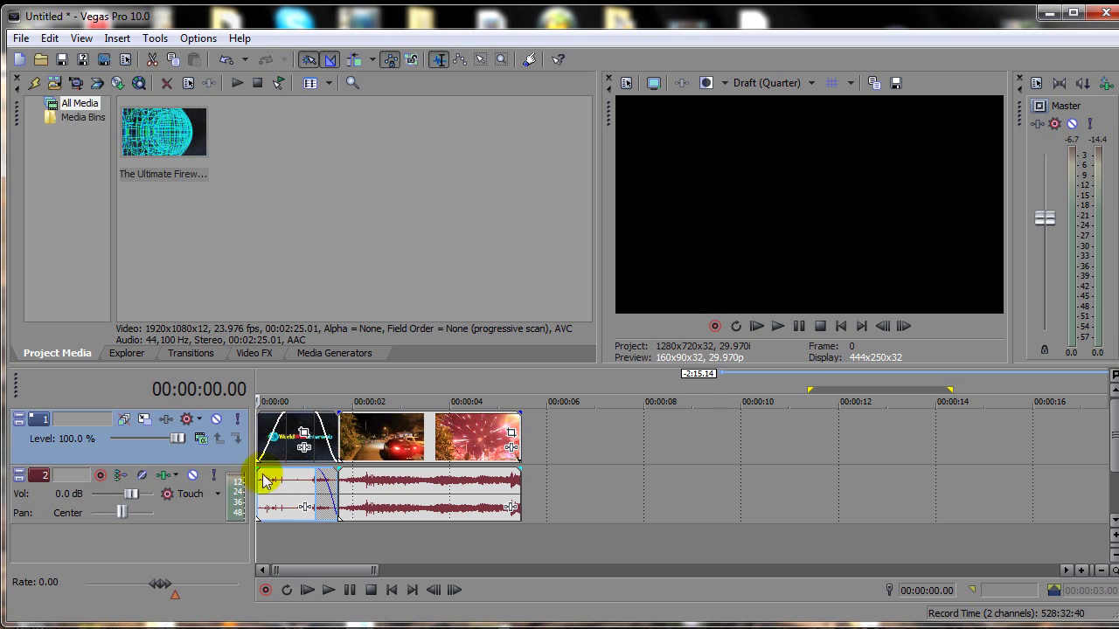
left_click_drag(259, 470, 320, 468)
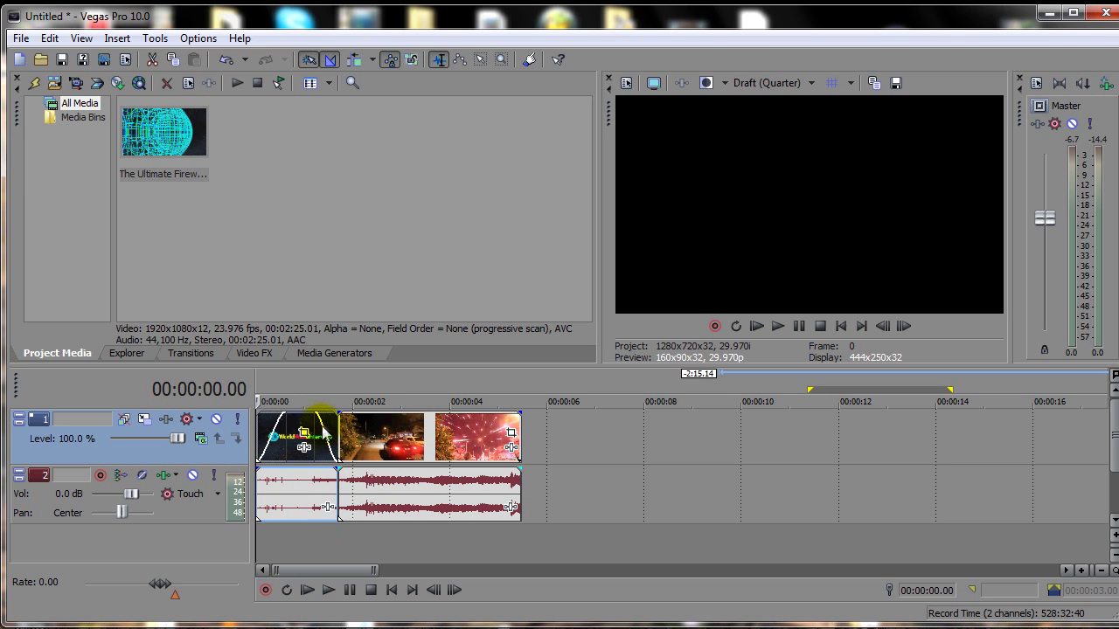
left_click_drag(317, 420, 257, 420)
left_click(181, 353)
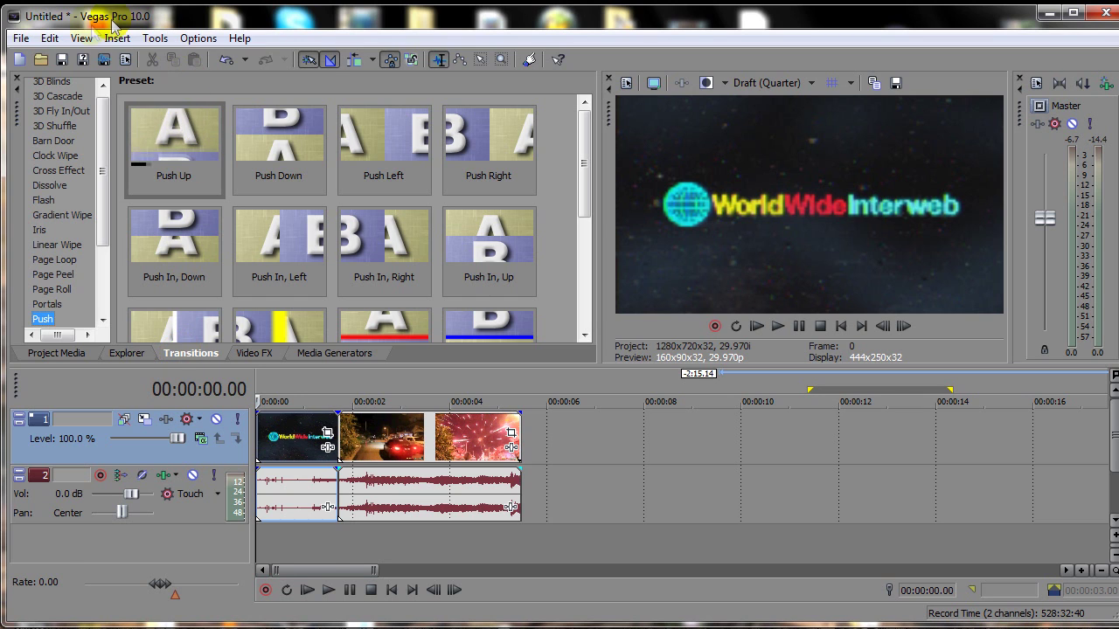
Step: Browse the View menu, Project Media, and Clock Wipe, ending on the Flash presets (Hard, Soft, Yellow Flash)
left_click(81, 38)
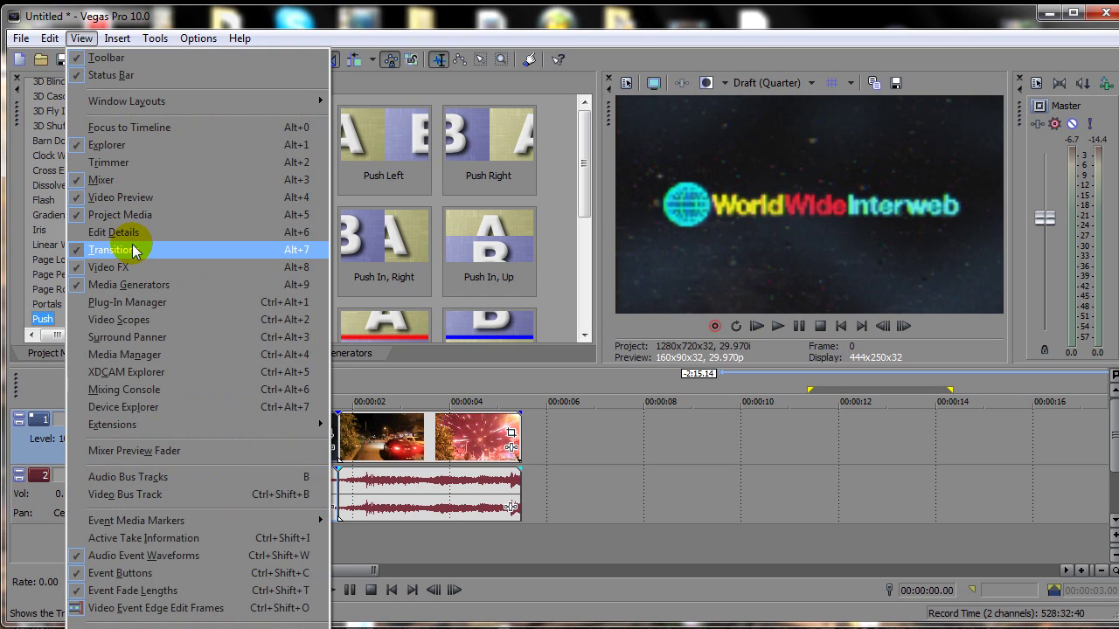
left_click(306, 249)
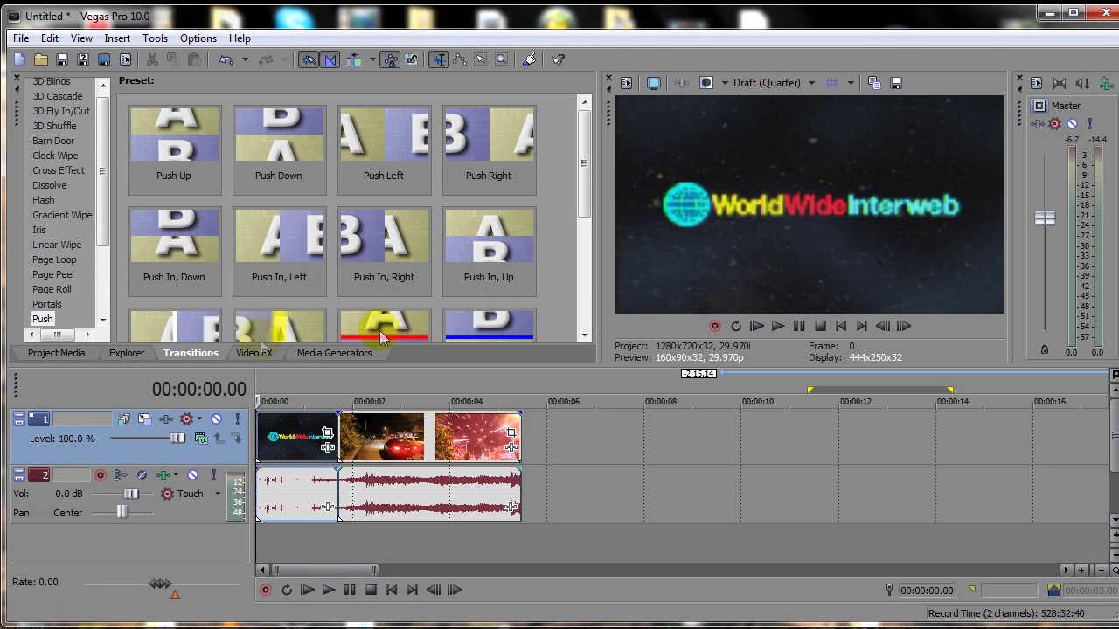
left_click(70, 353)
left_click(201, 354)
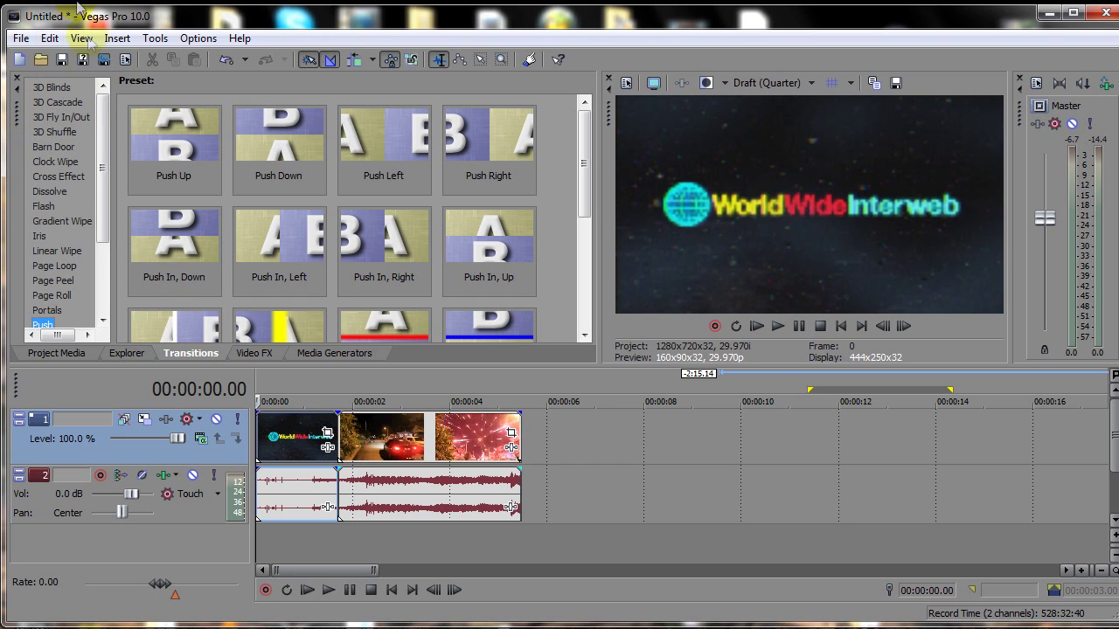
mouse_move(107, 111)
left_mouse_down()
mouse_move(105, 220)
mouse_move(99, 76)
mouse_move(103, 88)
left_mouse_up()
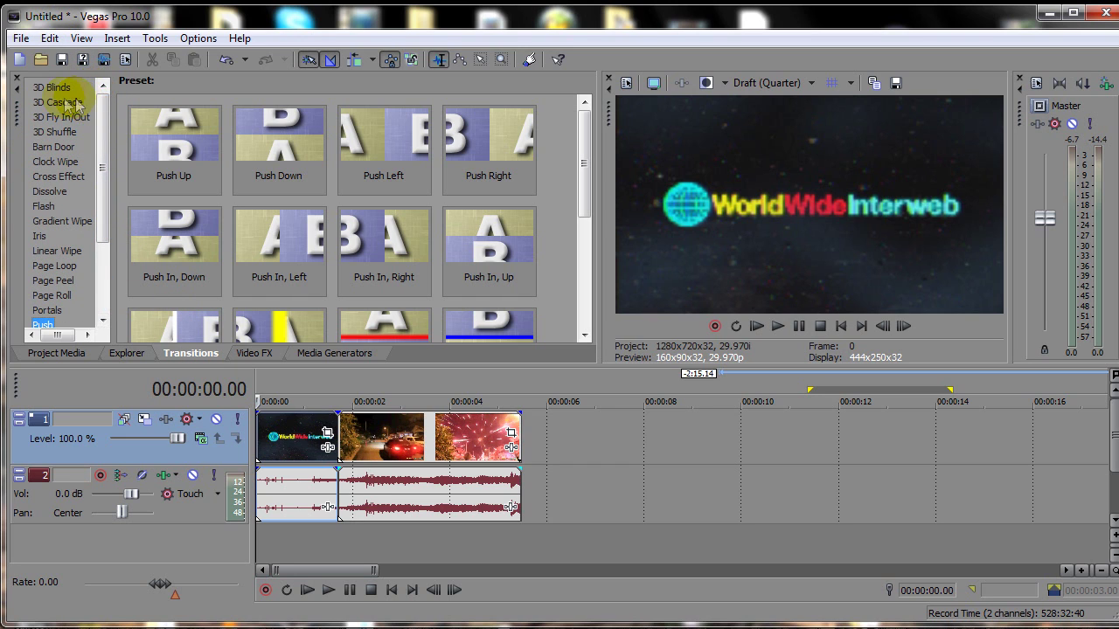
left_click(72, 162)
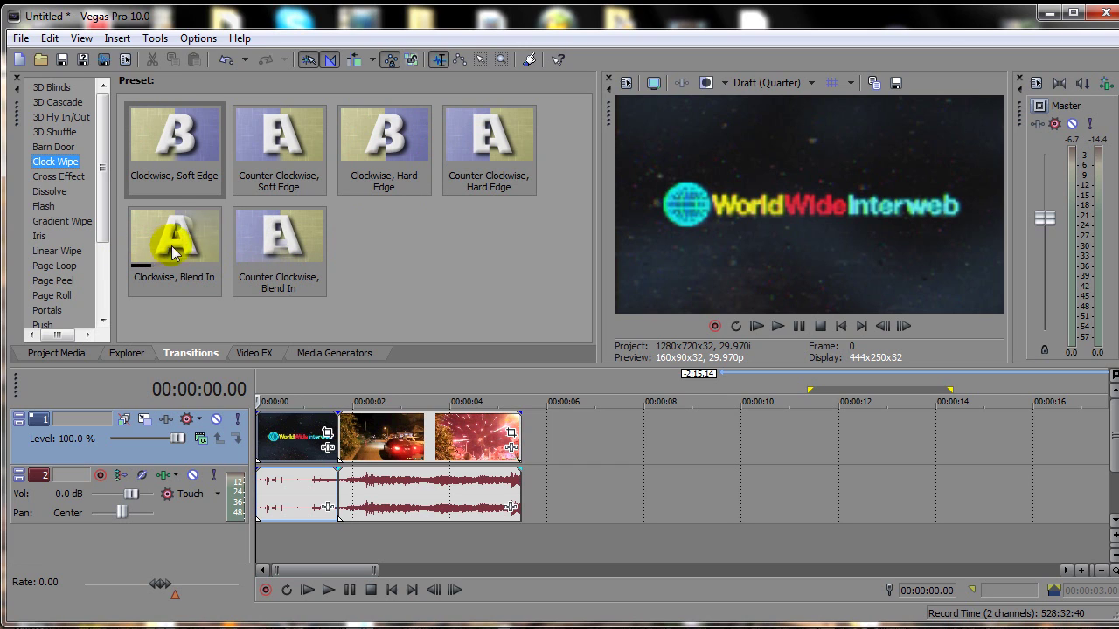
left_click(41, 209)
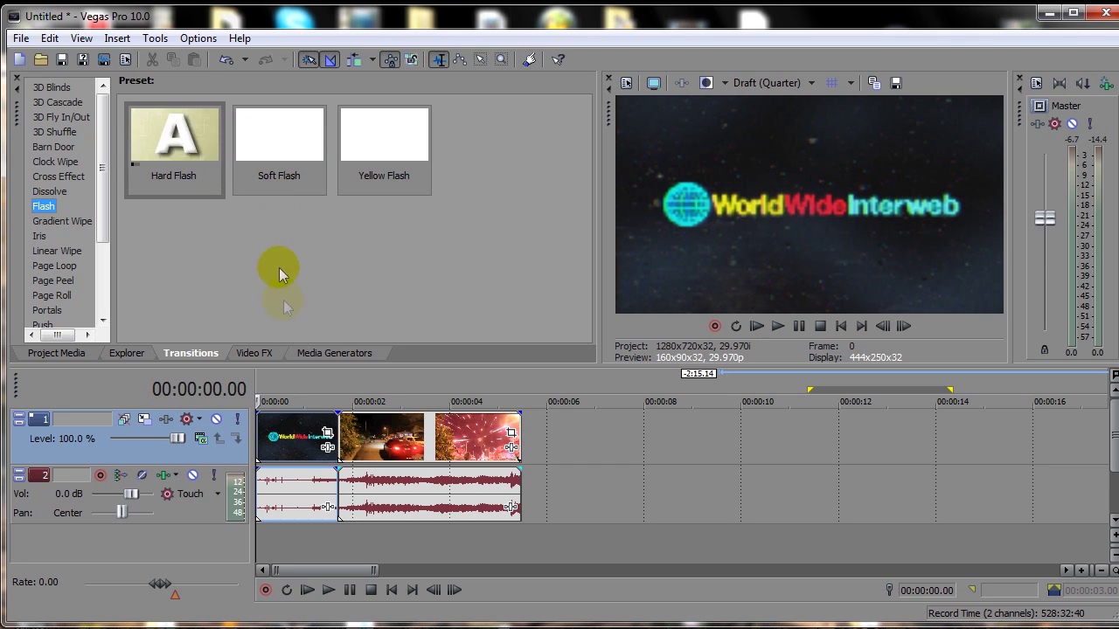
Step: Add a sub-second fade-in at the first clip's start, preview it, and apply Hard Flash to it
mouse_move(257, 413)
left_mouse_down()
mouse_move(287, 431)
mouse_move(277, 432)
mouse_move(305, 433)
left_mouse_up()
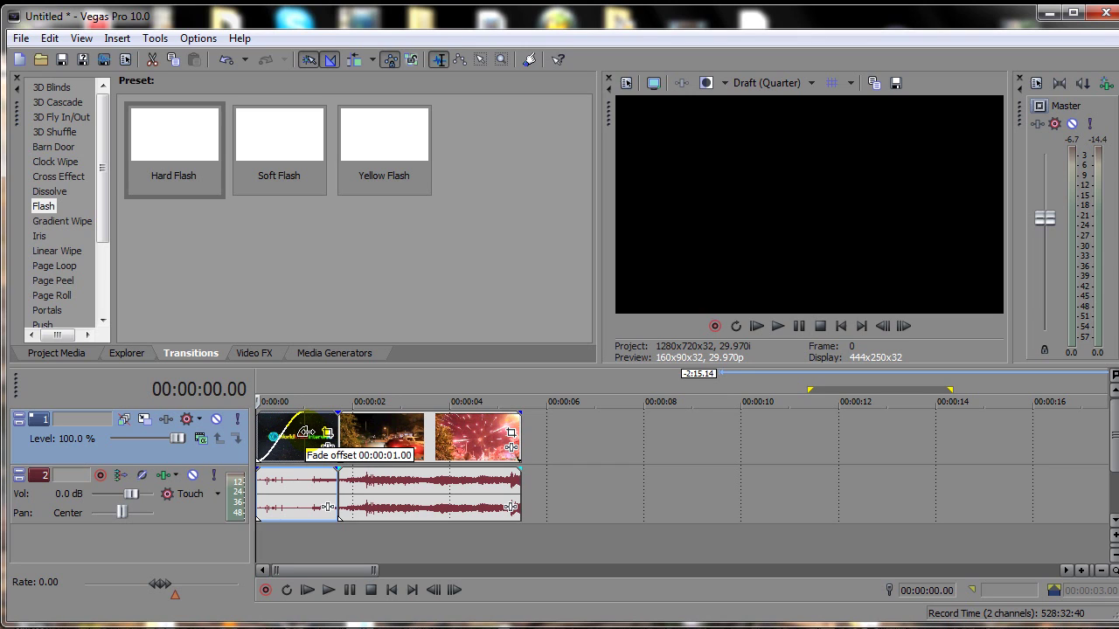
mouse_move(306, 433)
left_mouse_down()
mouse_move(280, 433)
mouse_move(305, 432)
left_mouse_up()
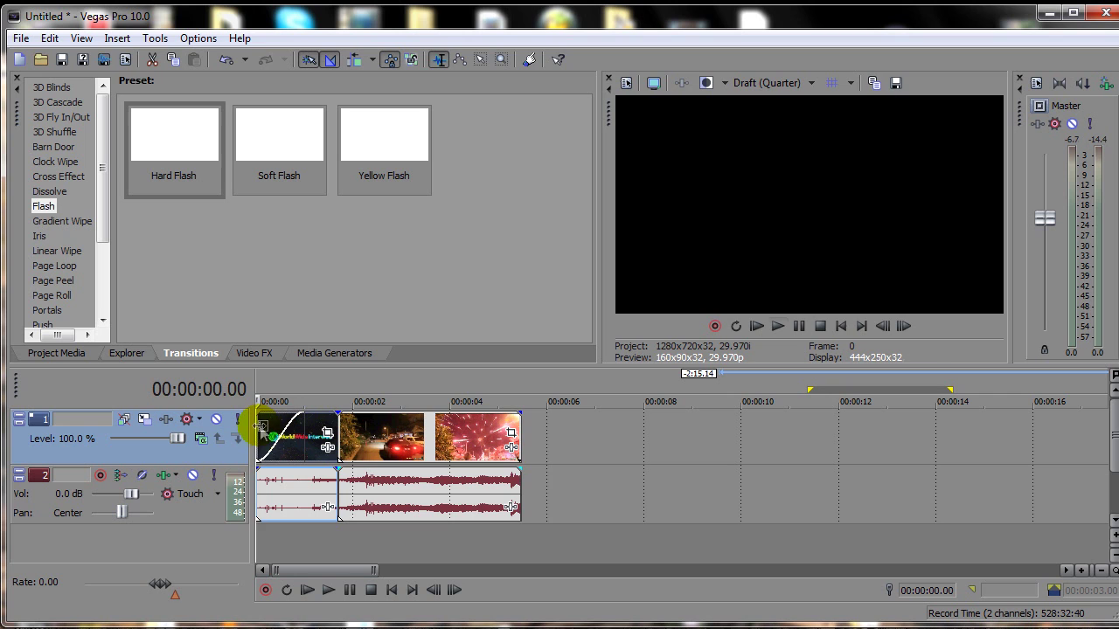
key("space")
key("space")
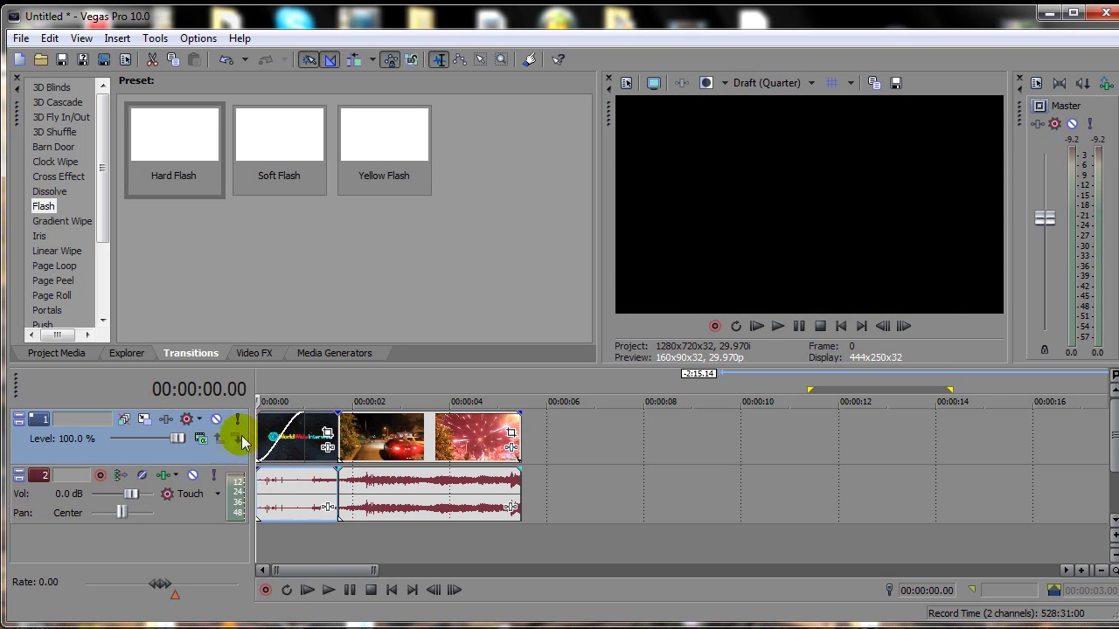
key("space")
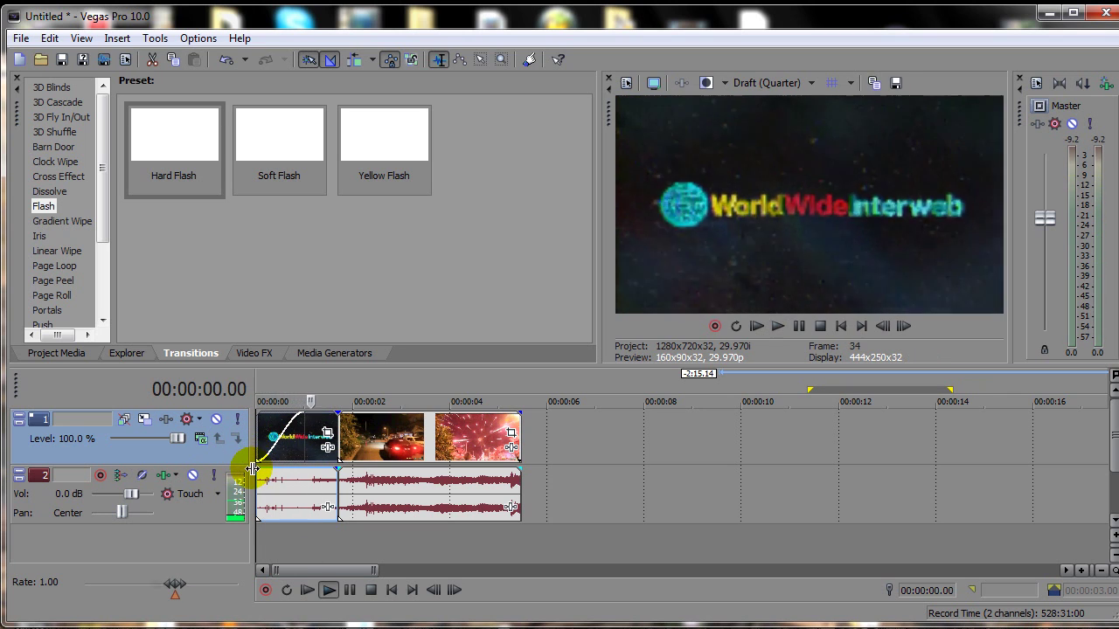
key("space")
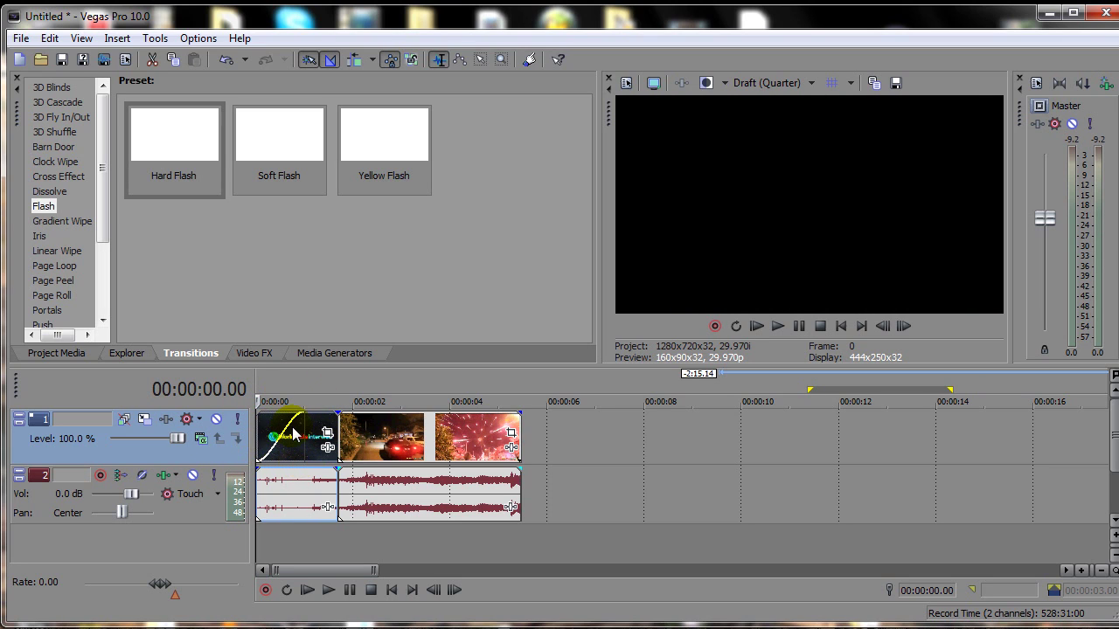
left_click_drag(166, 113, 297, 434)
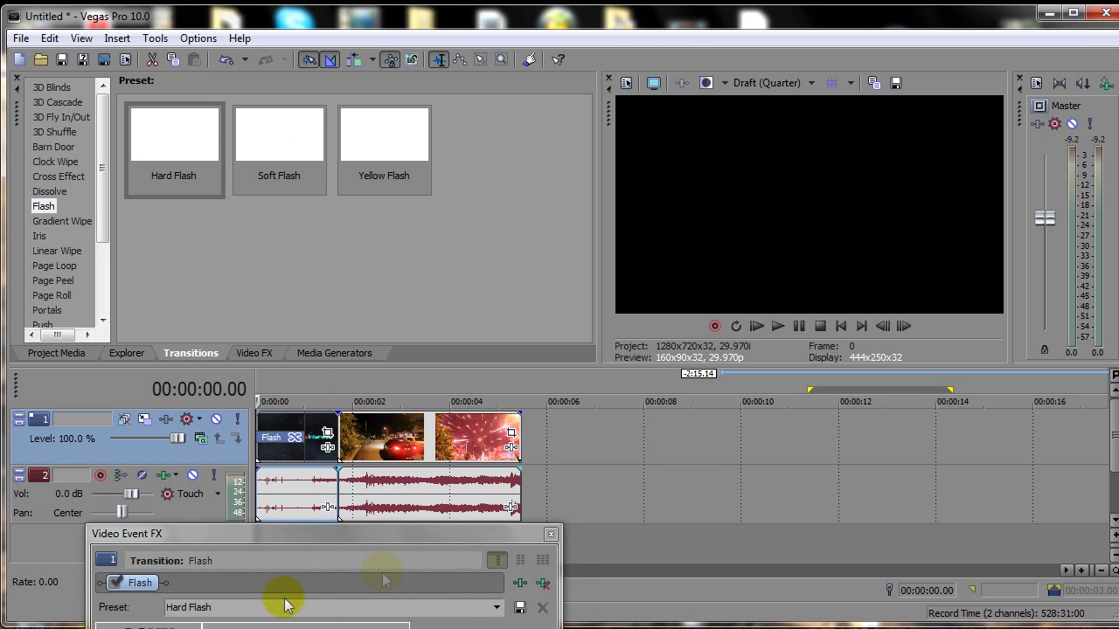
Step: Close the Hard Flash settings window and preview the opening flash several times
left_click(550, 534)
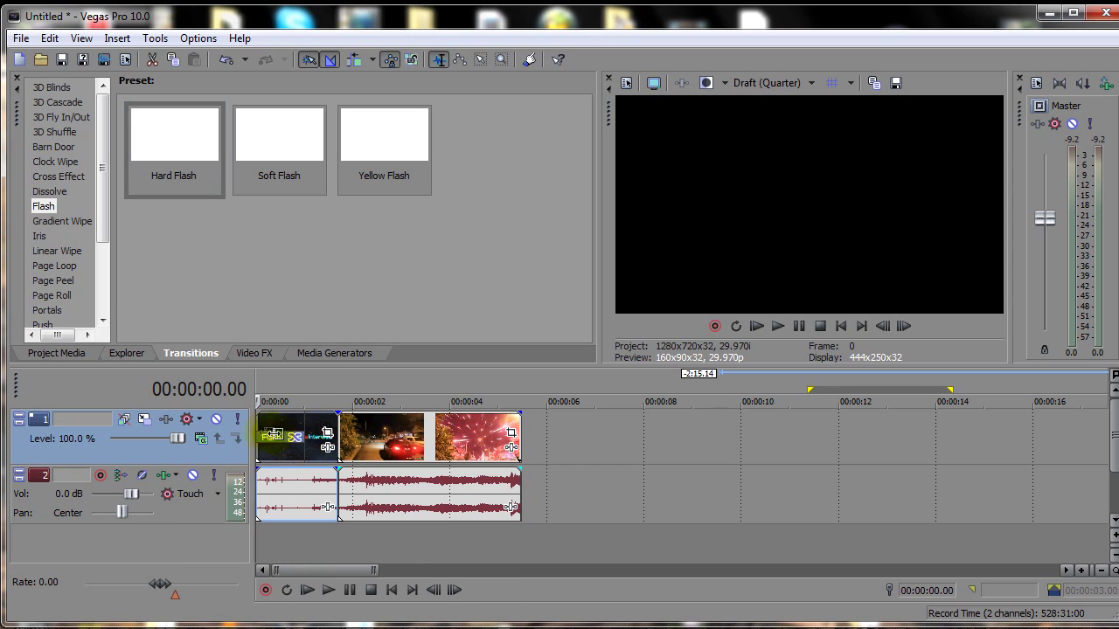
key("space")
key("space")
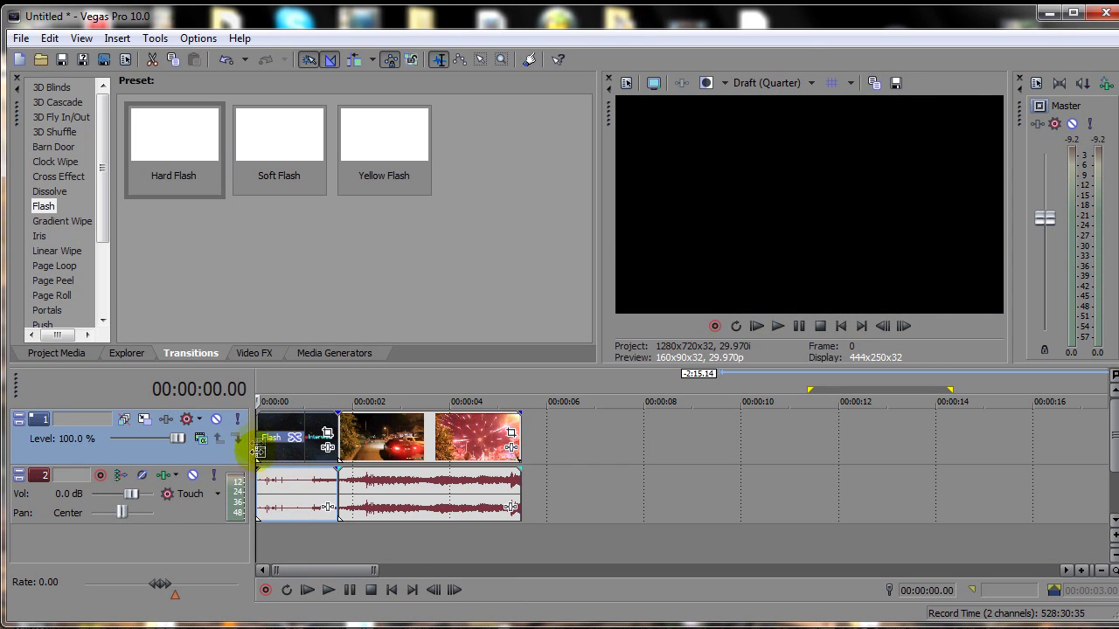
key("space")
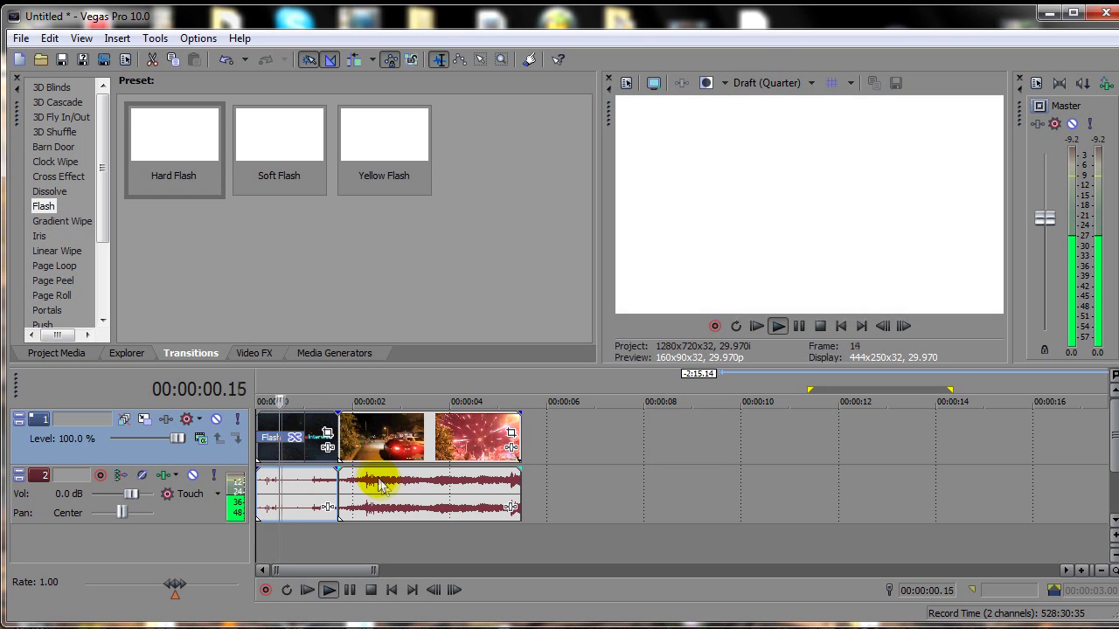
key("space")
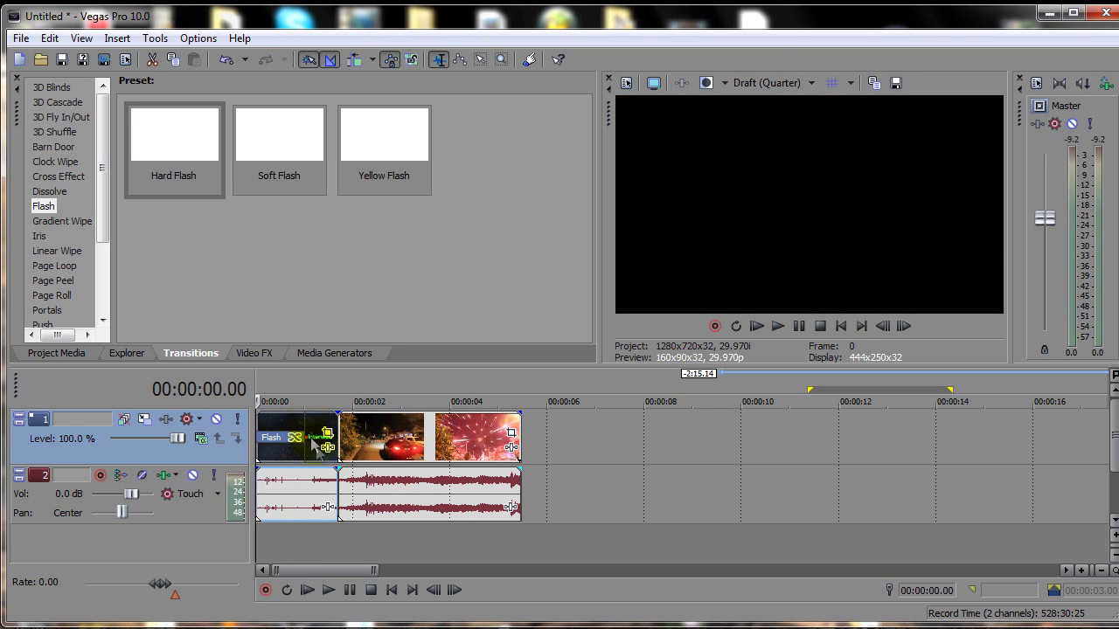
key("space")
key("space")
Step: Shorten the Flash fade-in to under a fifth of a second and preview the result
left_click_drag(303, 420, 297, 420)
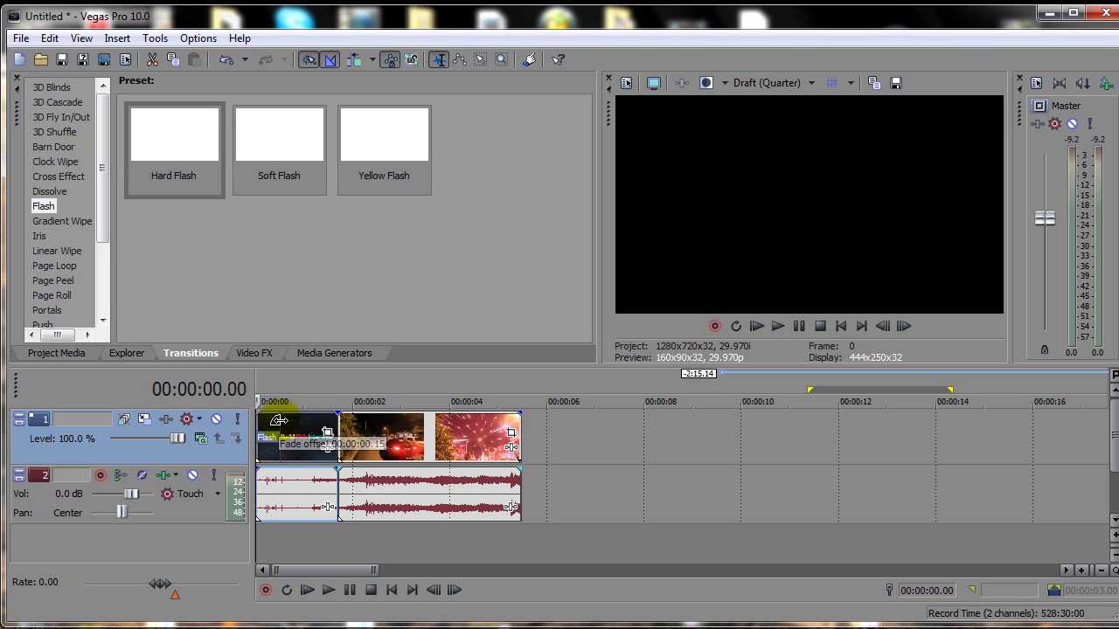
key("space")
key("space")
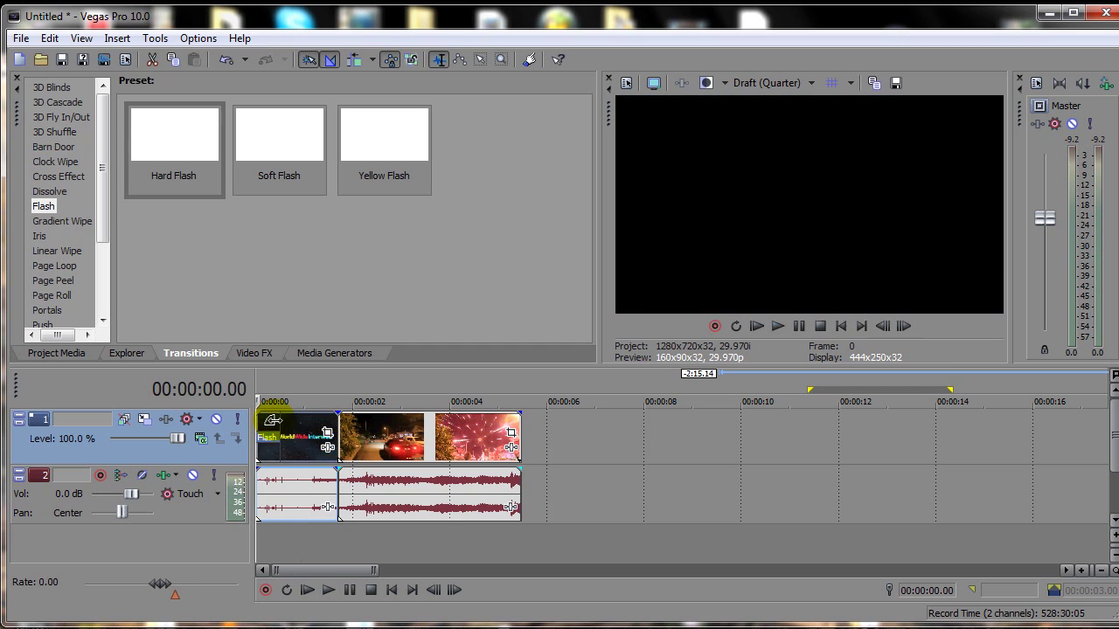
left_click_drag(273, 420, 308, 419)
key("space")
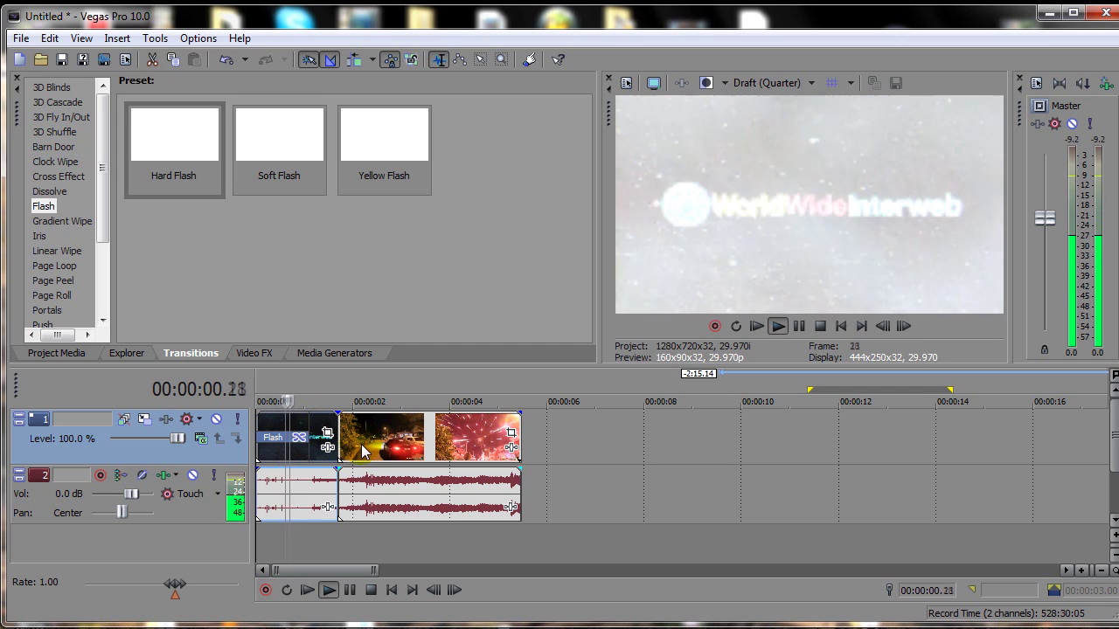
key("space")
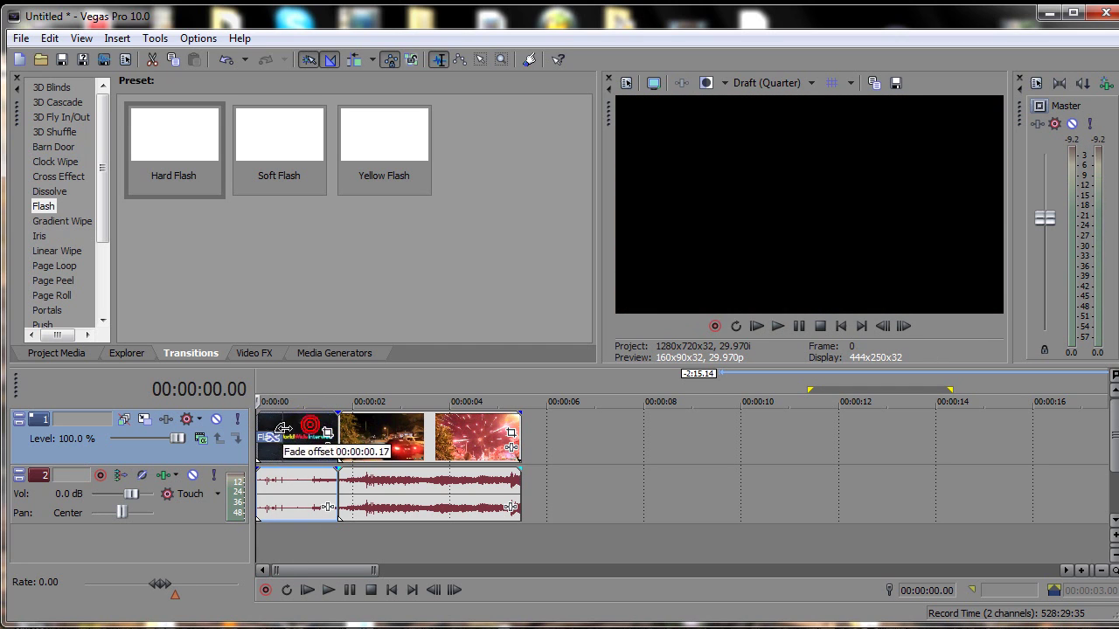
key("space")
key("space")
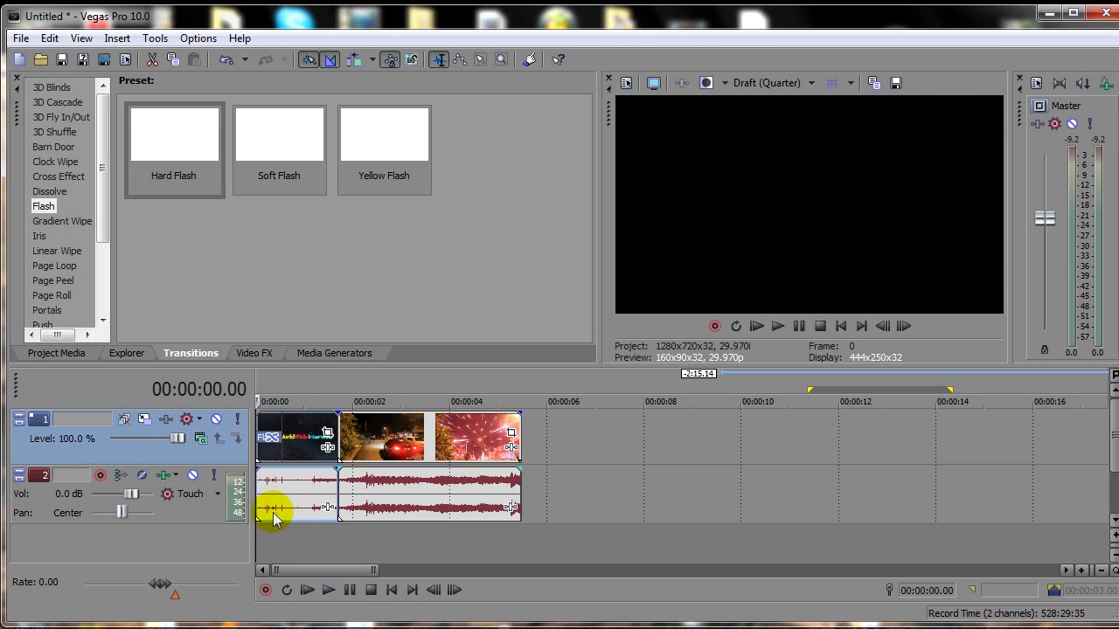
Step: Slide the car clip left over the title clip to form a 1.00-second crossfade
left_click(407, 448)
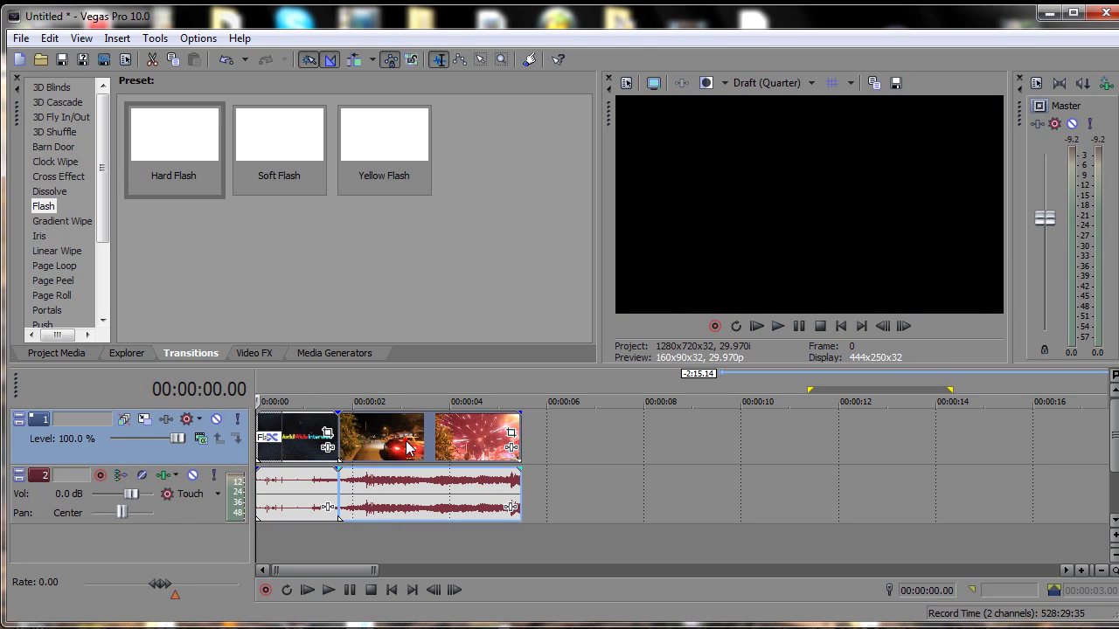
left_click_drag(407, 448, 376, 453)
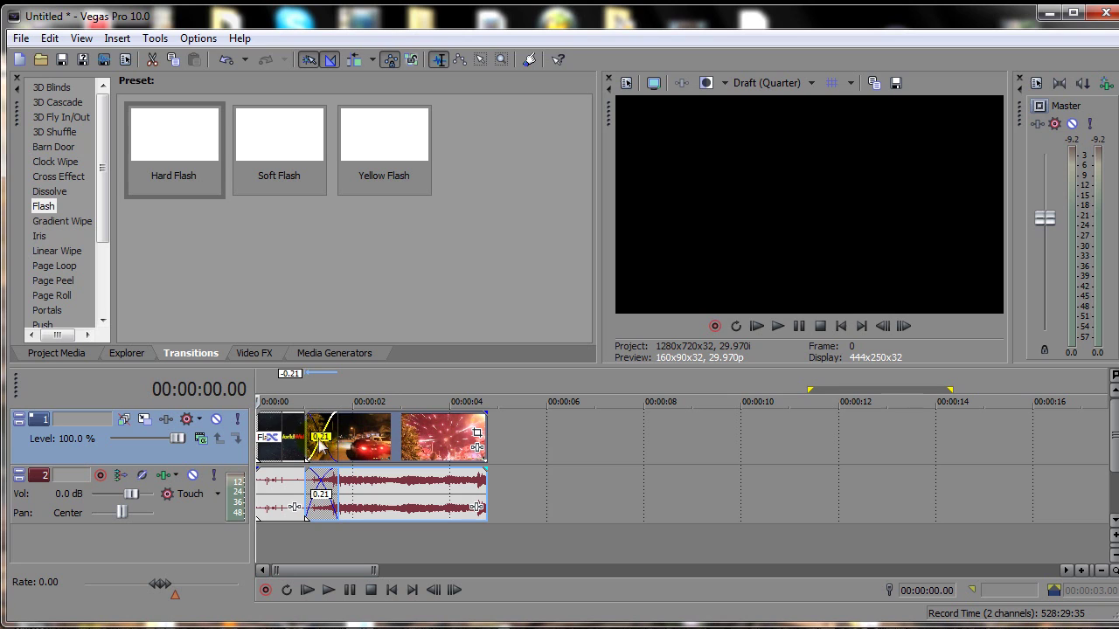
left_click_drag(363, 443, 349, 444)
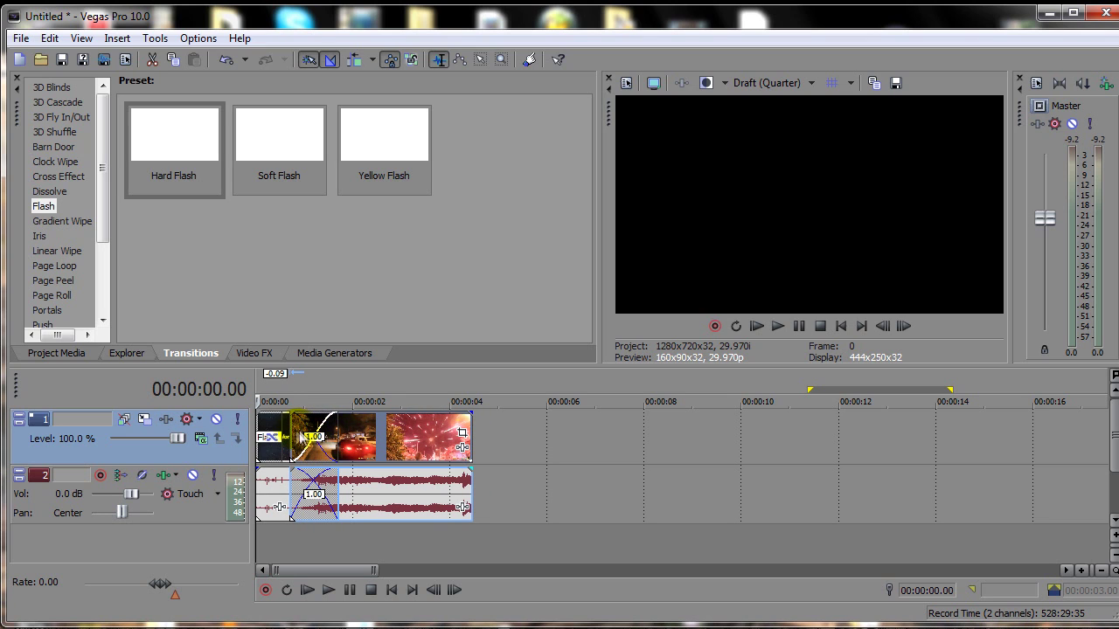
Step: Scrub frames across the crossfade, including 00:00:00.12 and frame 21, then browse transition types
left_click(276, 429)
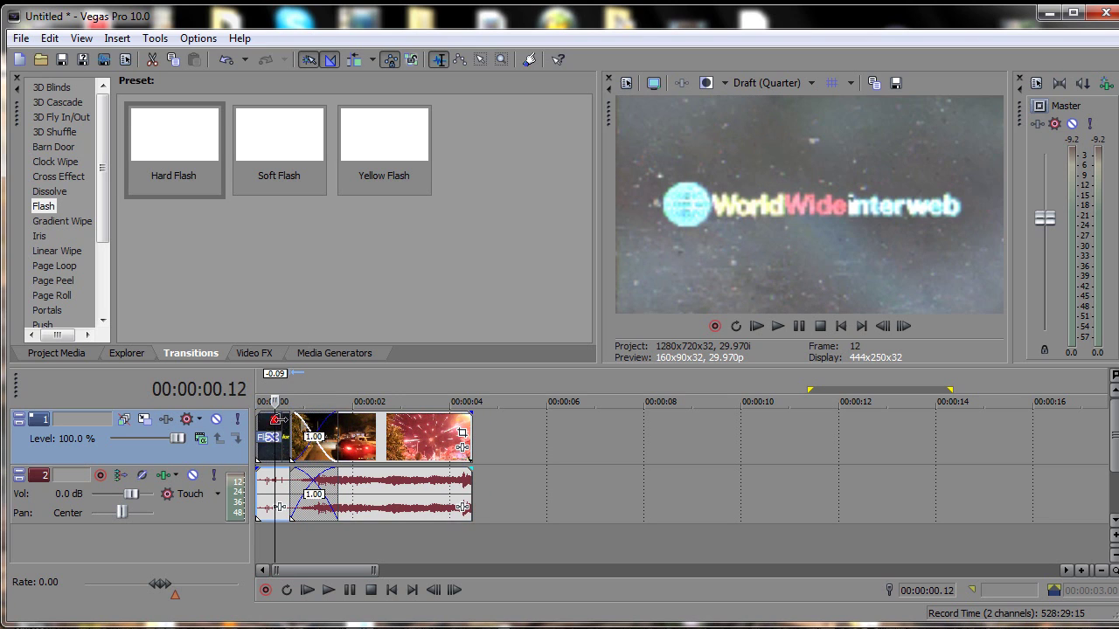
left_click(338, 433)
left_click(310, 432)
left_click(290, 437)
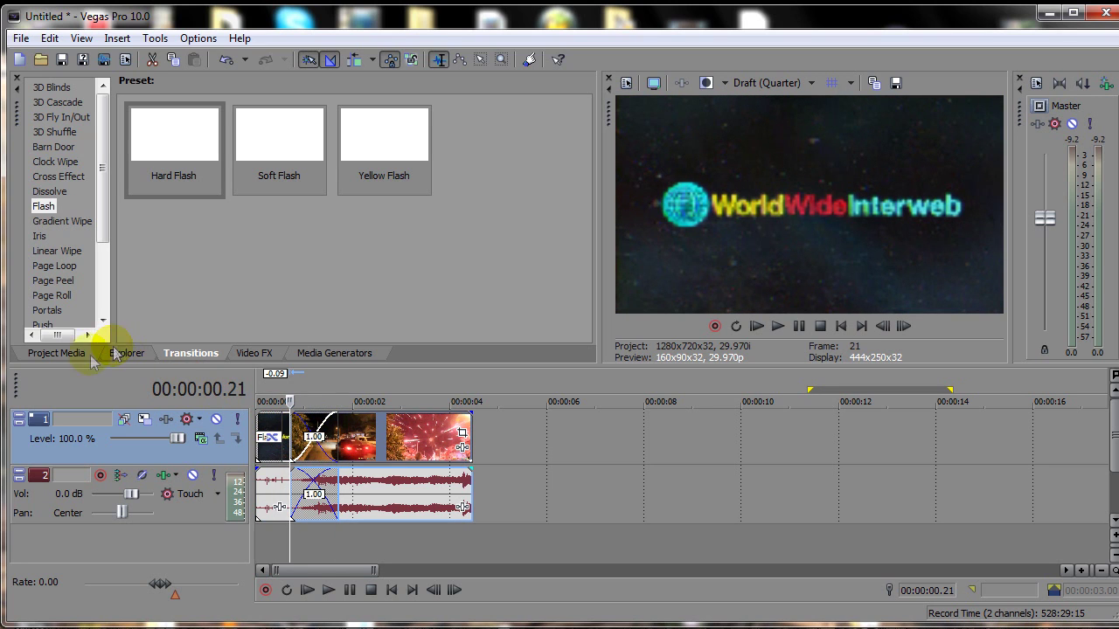
left_click(48, 103)
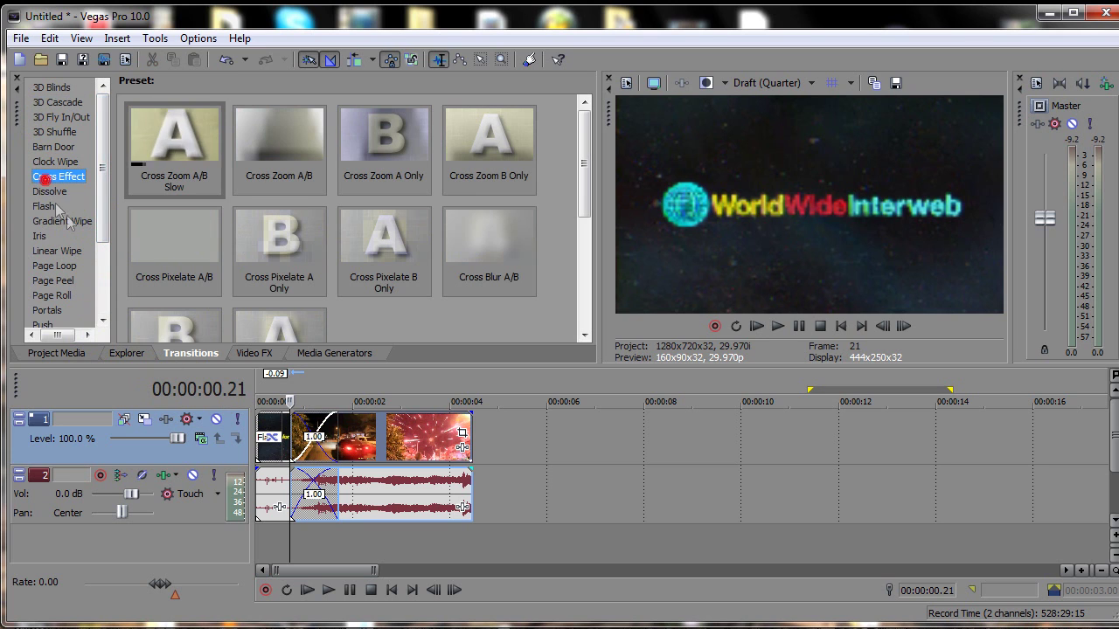
Step: Apply the Iris 'Circle, Out, Center' preset to the logo-to-car crossfade and close its settings
left_click(39, 236)
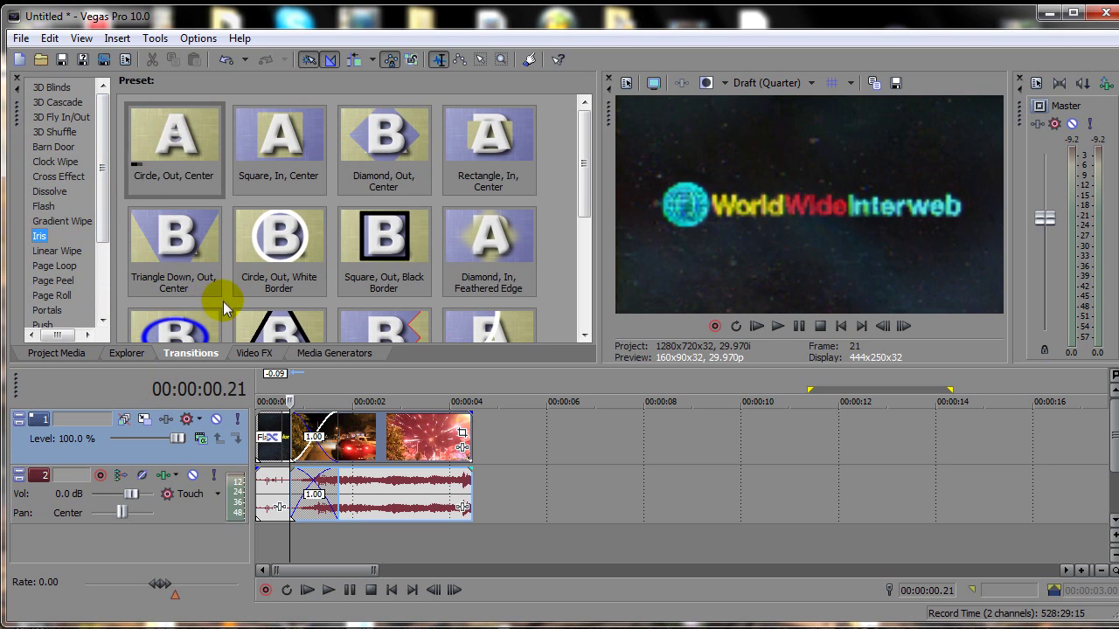
left_click_drag(157, 142, 319, 442)
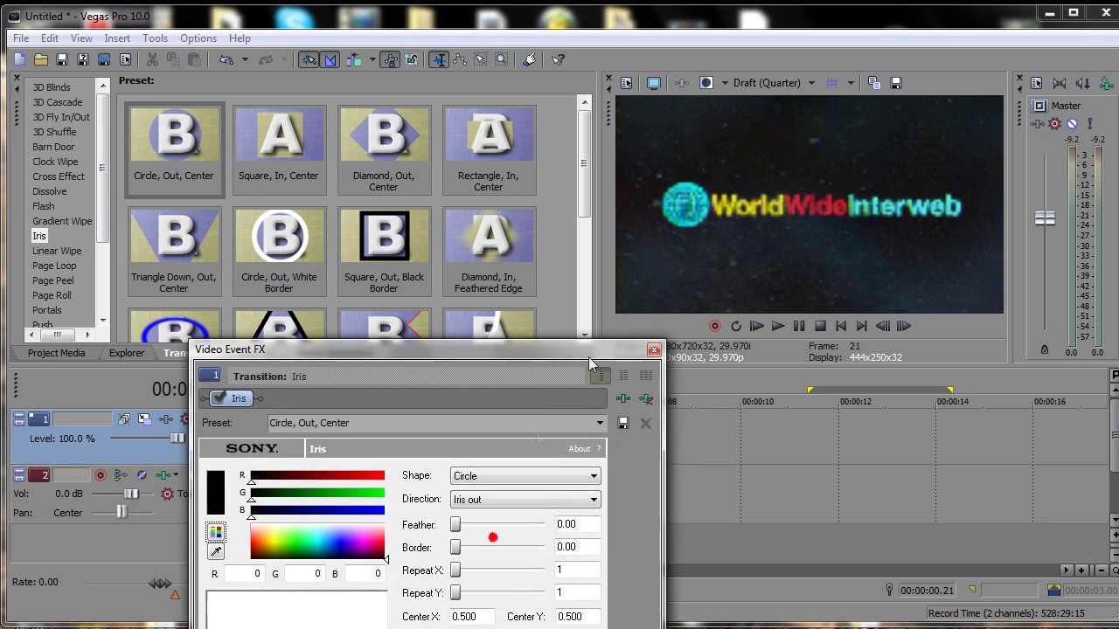
left_click(650, 348)
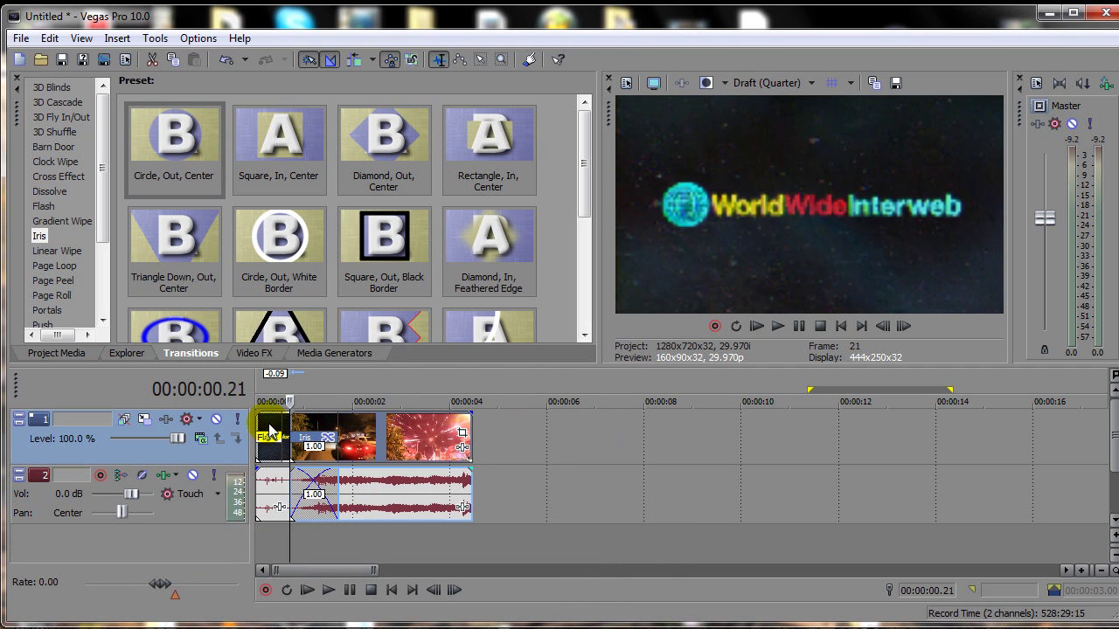
Step: Preview the Iris crossfade several times
key("space")
key("space")
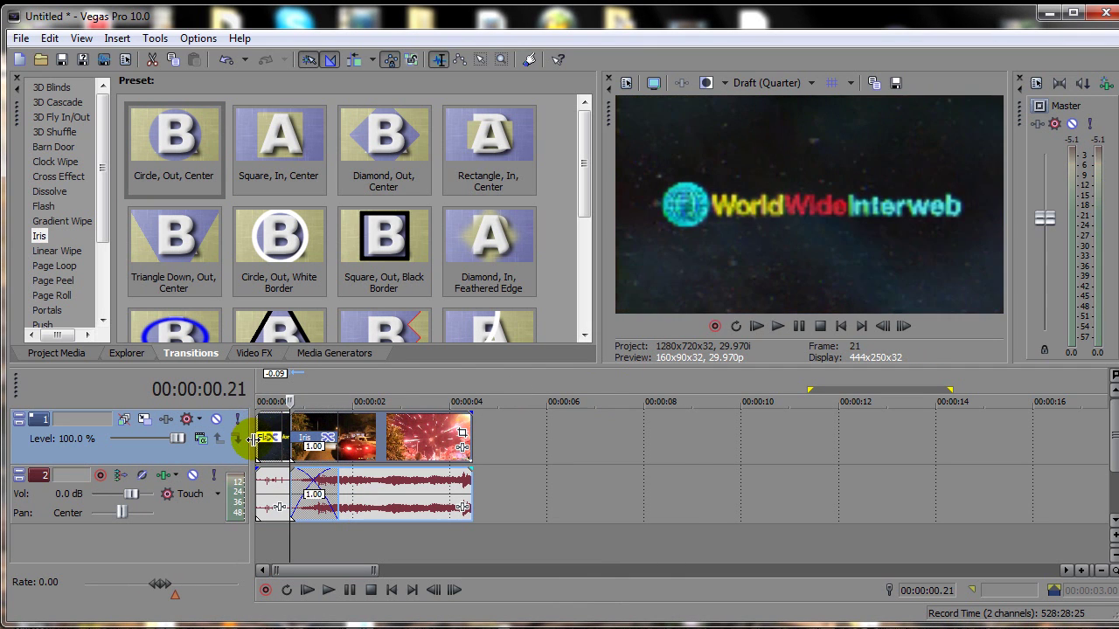
key("space")
key("space")
key("space")
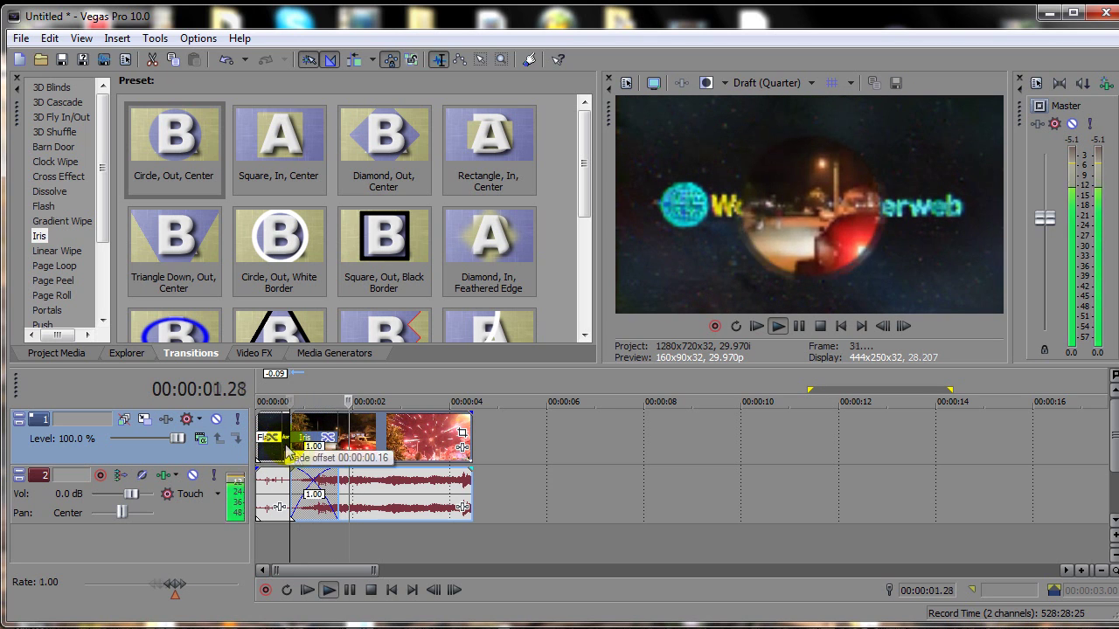
key("space")
key("space")
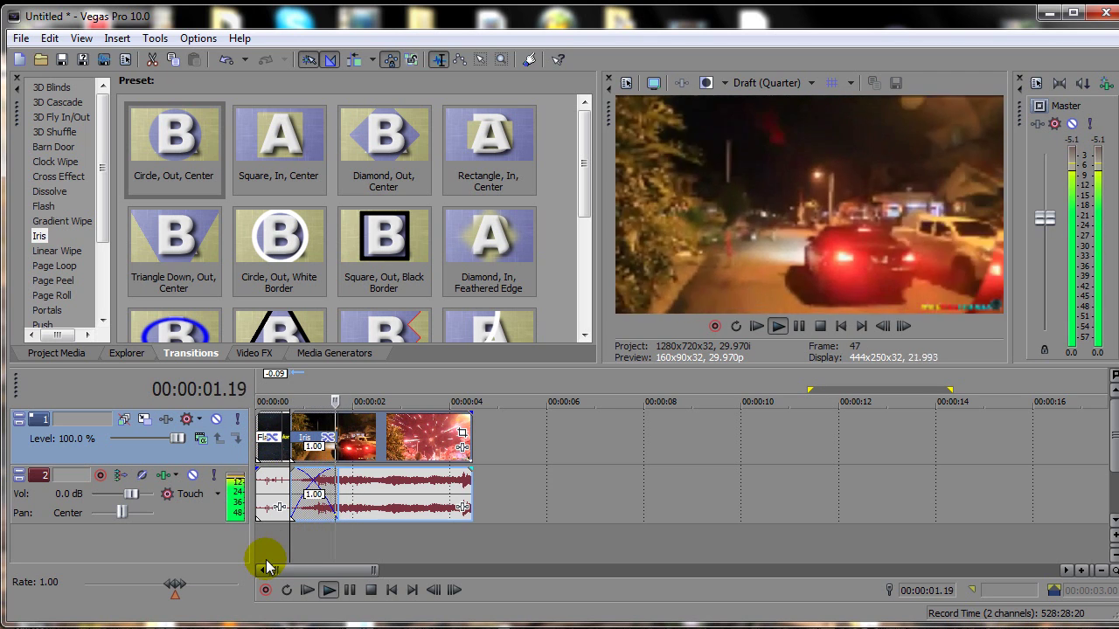
key("space")
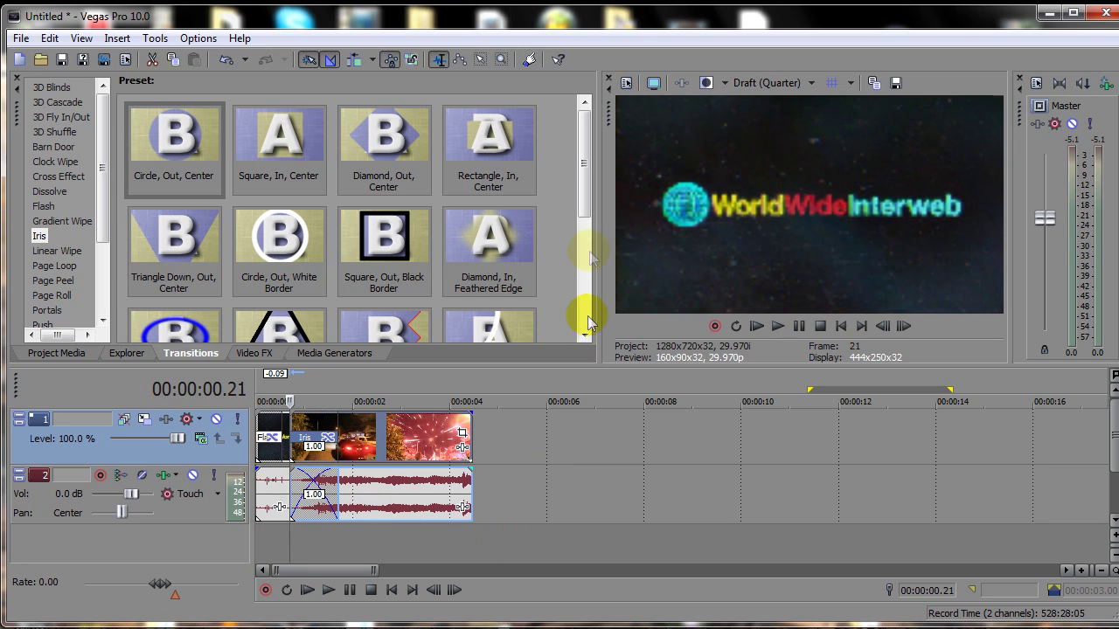